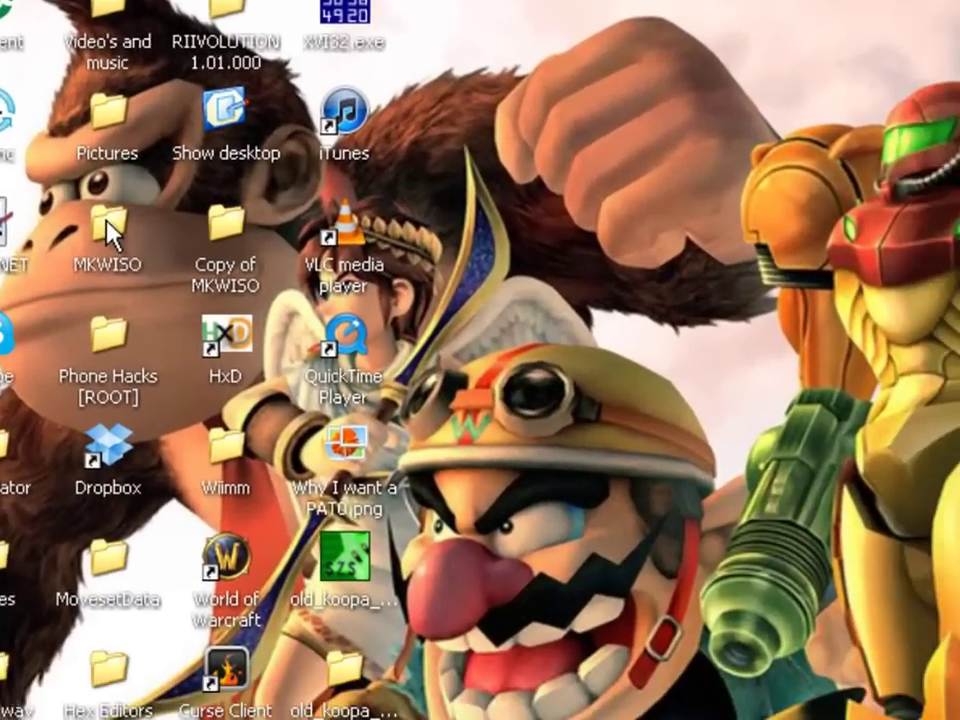
# Copy Common.szs from MKWISO\Race and paste it onto the desktop.
pyautogui.doubleClick(176, 300)
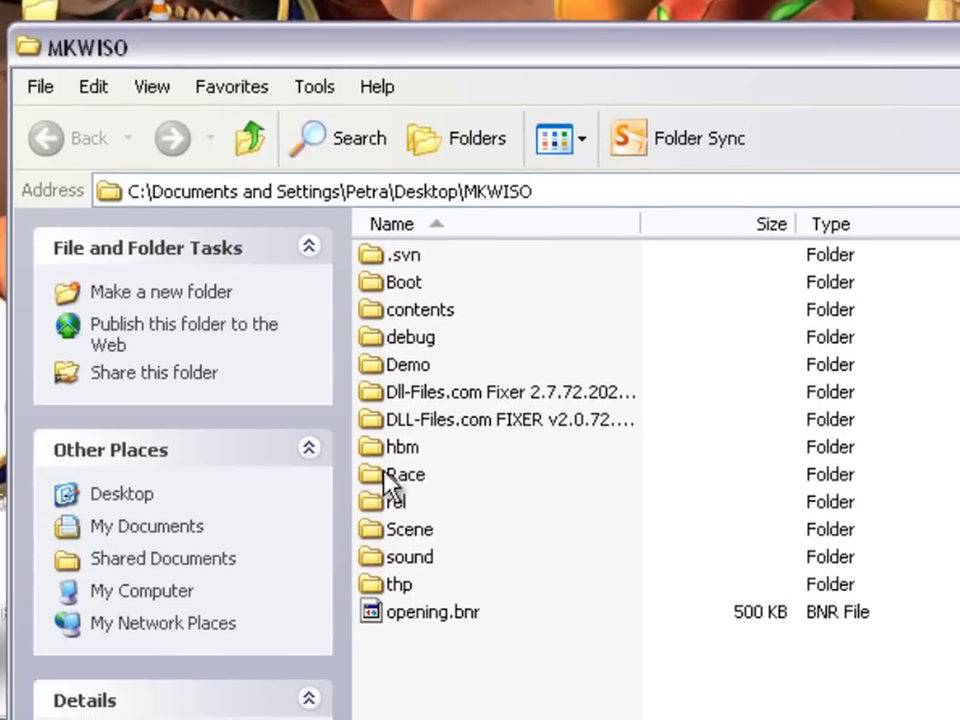
pyautogui.doubleClick(398, 478)
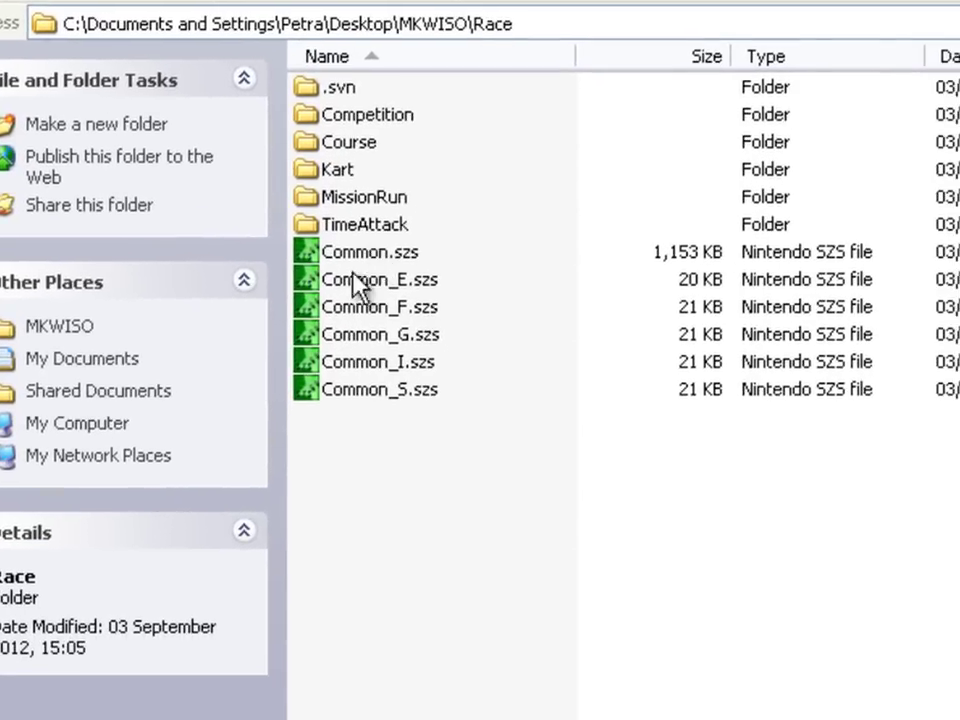
pyautogui.click(395, 262)
pyautogui.rightClick(392, 258)
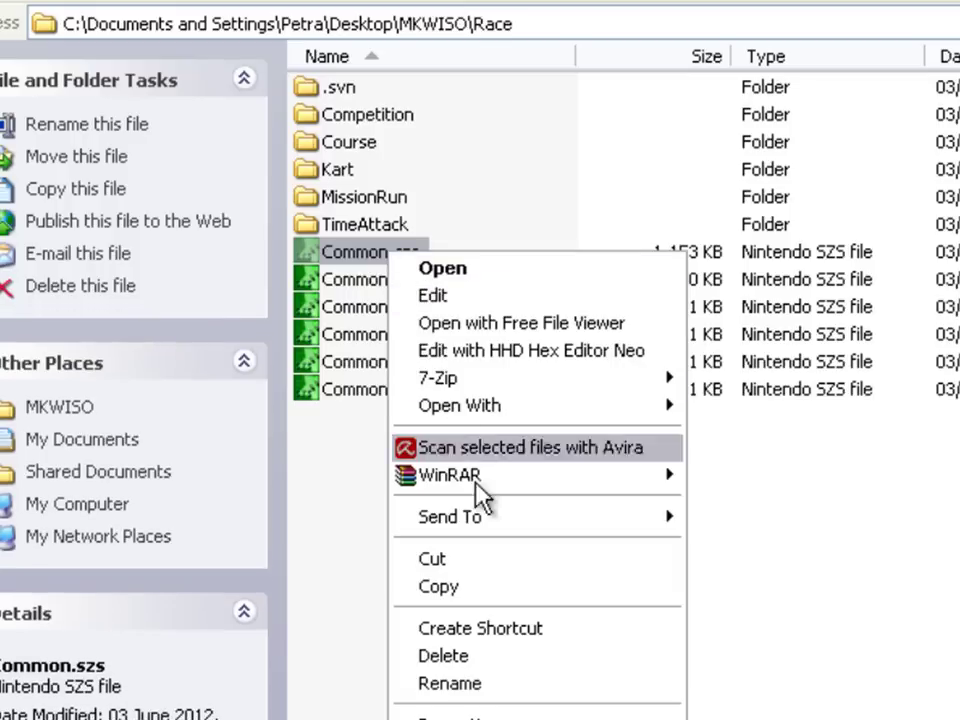
pyautogui.click(487, 587)
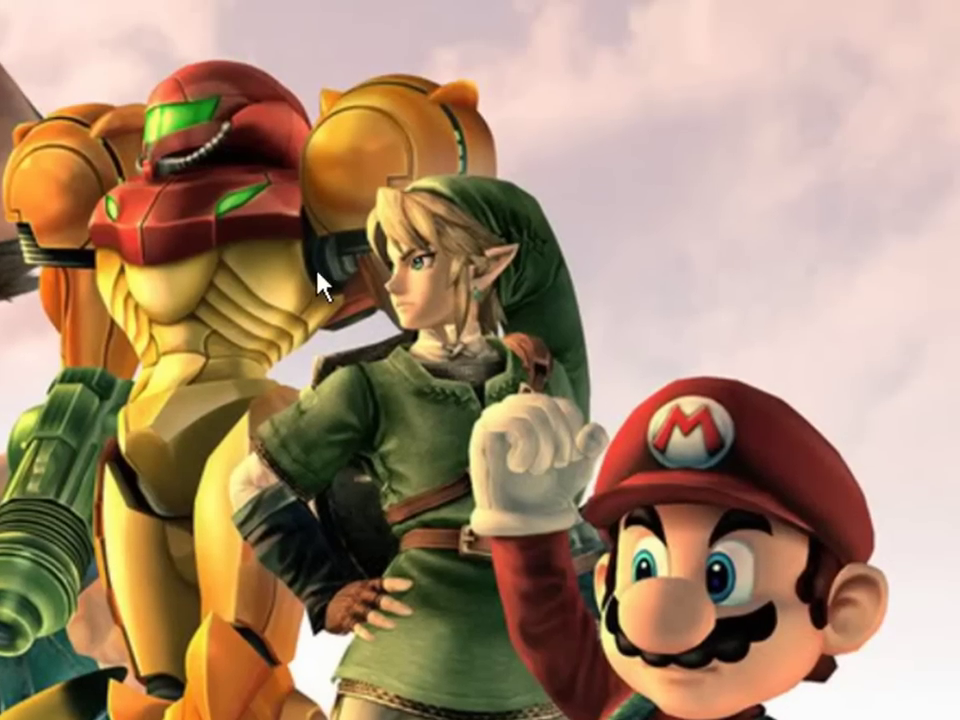
pyautogui.rightClick(313, 275)
pyautogui.click(362, 398)
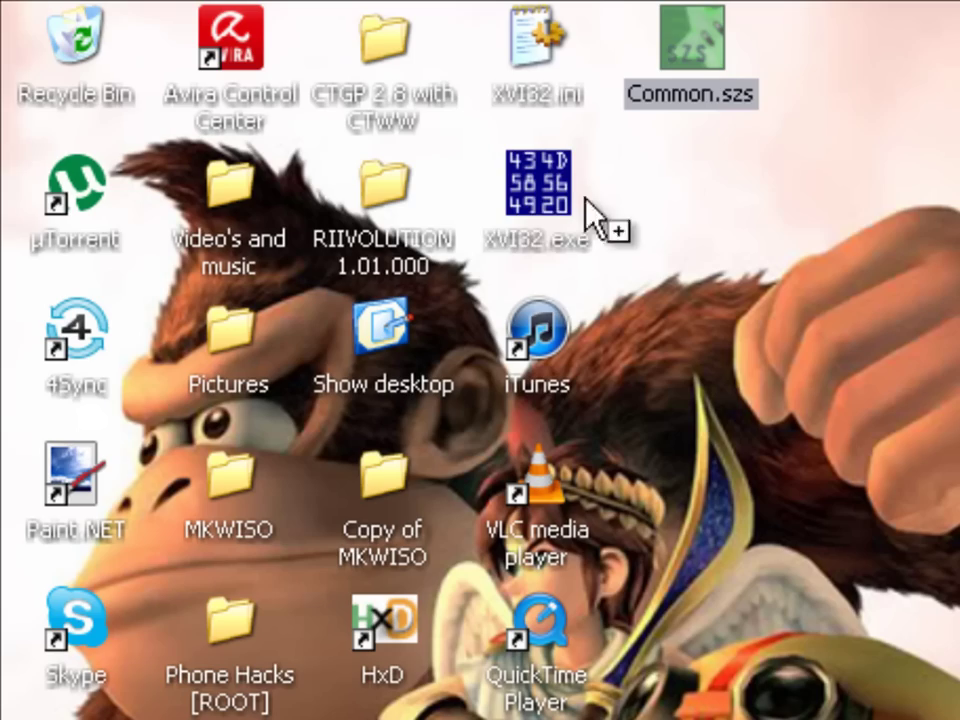
# Copy the desktop Common.szs to the clipboard again.
pyautogui.moveTo(590, 210); pyautogui.dragTo(540, 195)
pyautogui.click(755, 95)
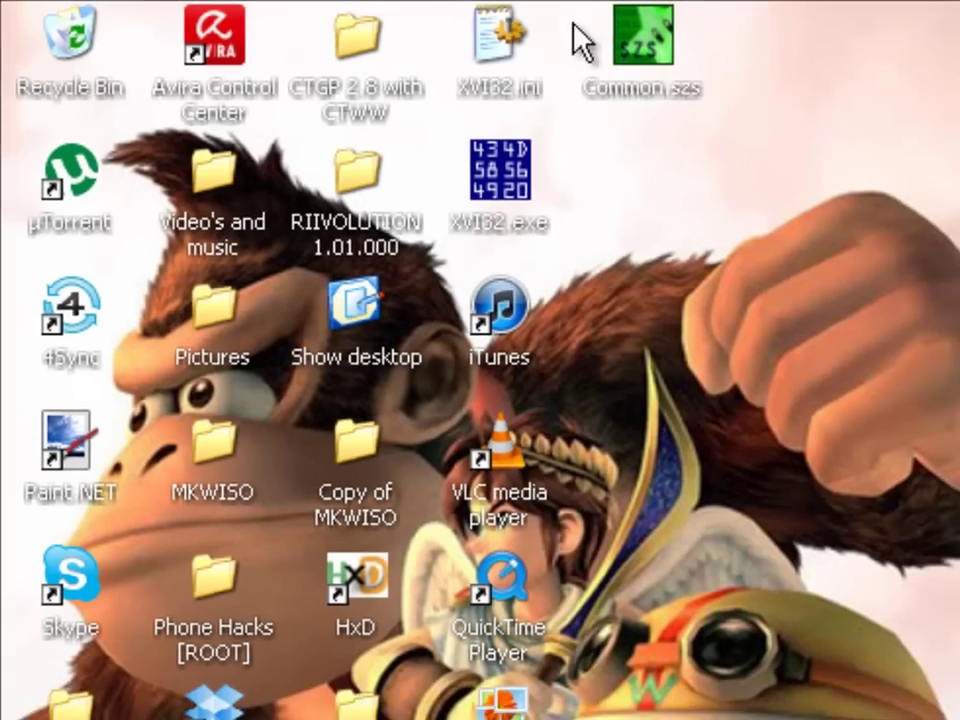
pyautogui.rightClick(700, 38)
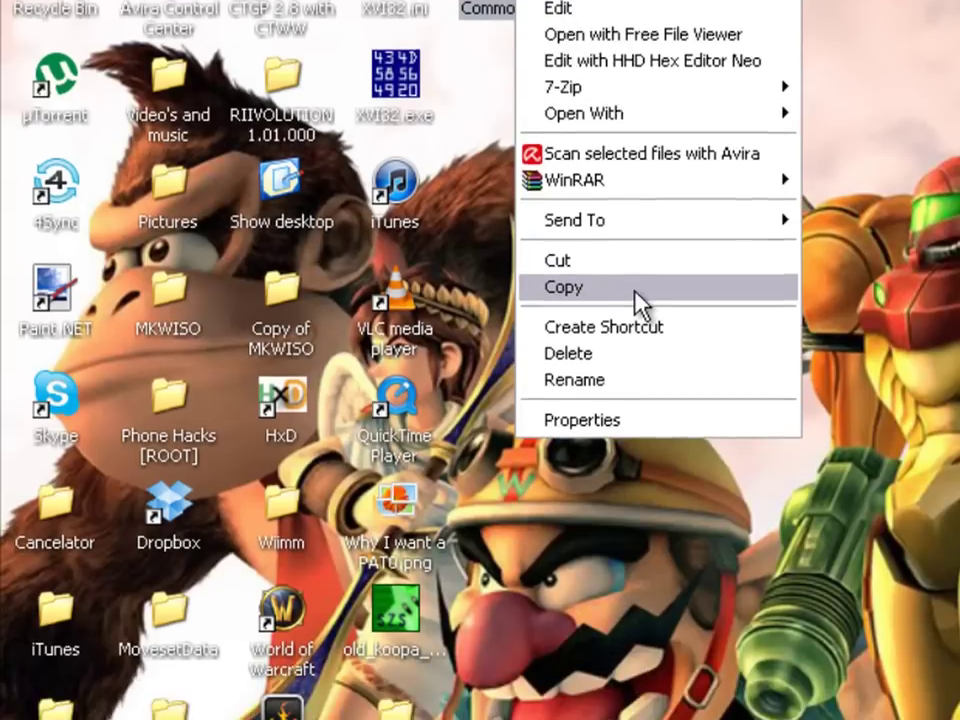
pyautogui.click(634, 349)
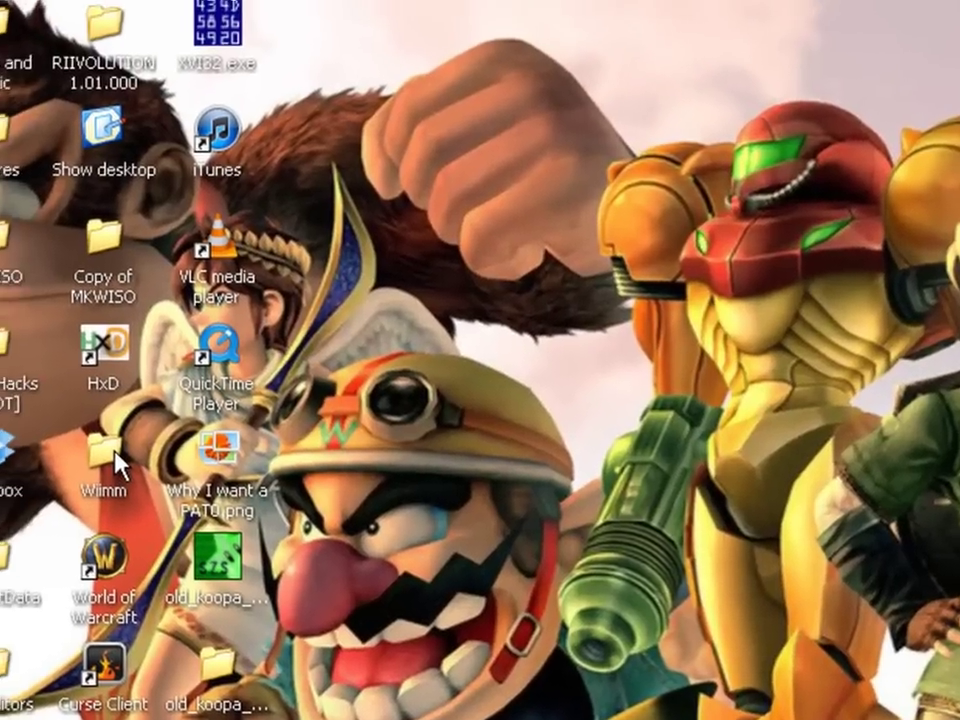
# Paste Common.szs into Wiimm\SZS and check that the pasted file is listed.
pyautogui.doubleClick(66, 440)
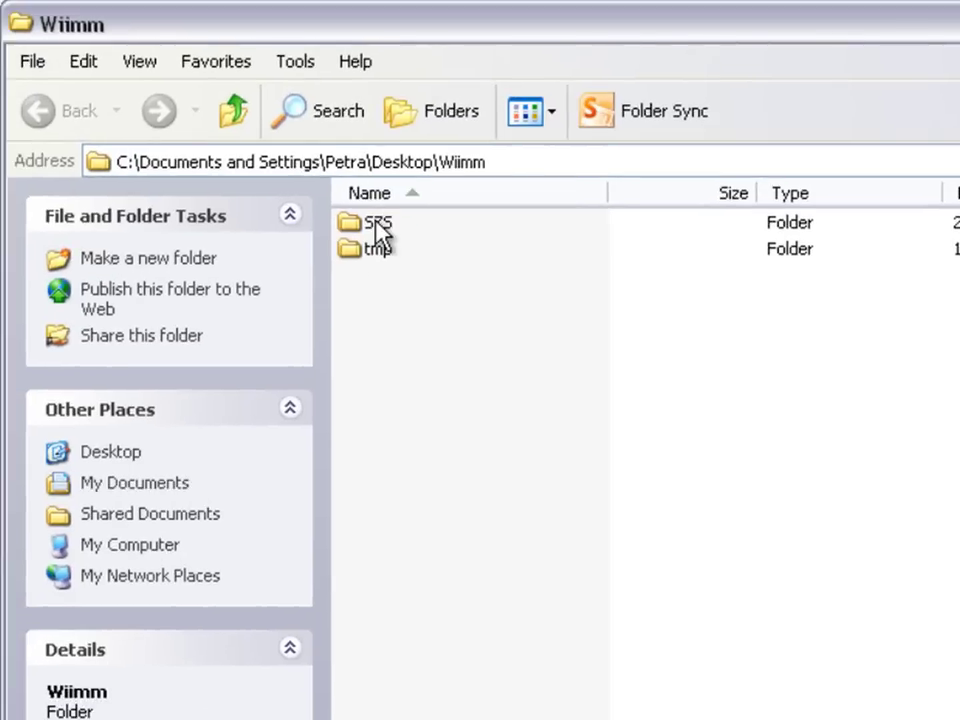
pyautogui.doubleClick(379, 224)
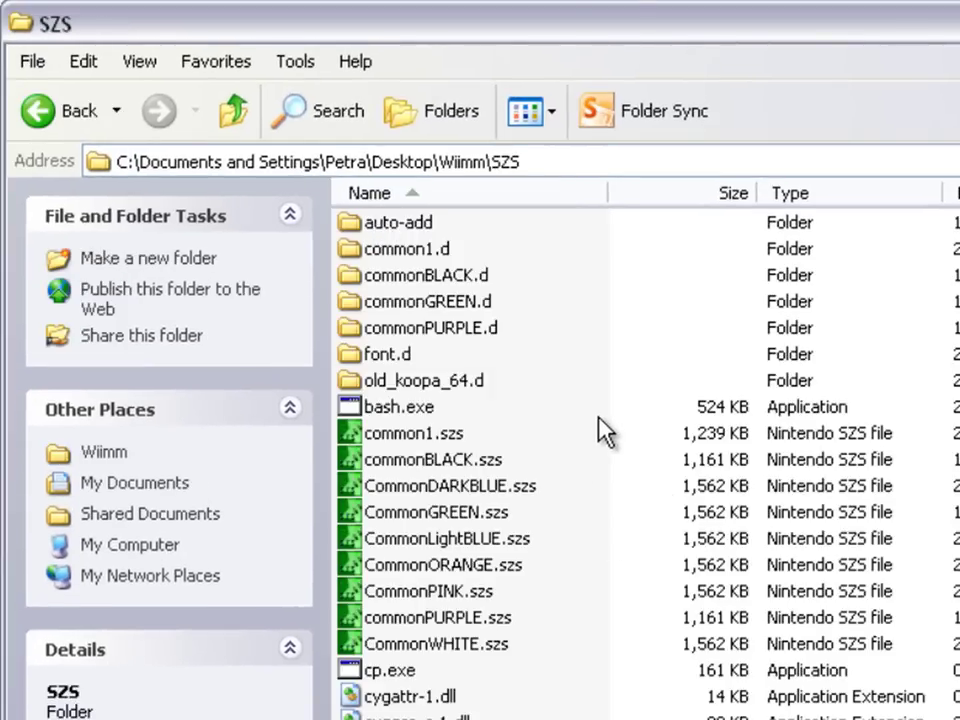
pyautogui.rightClick(605, 432)
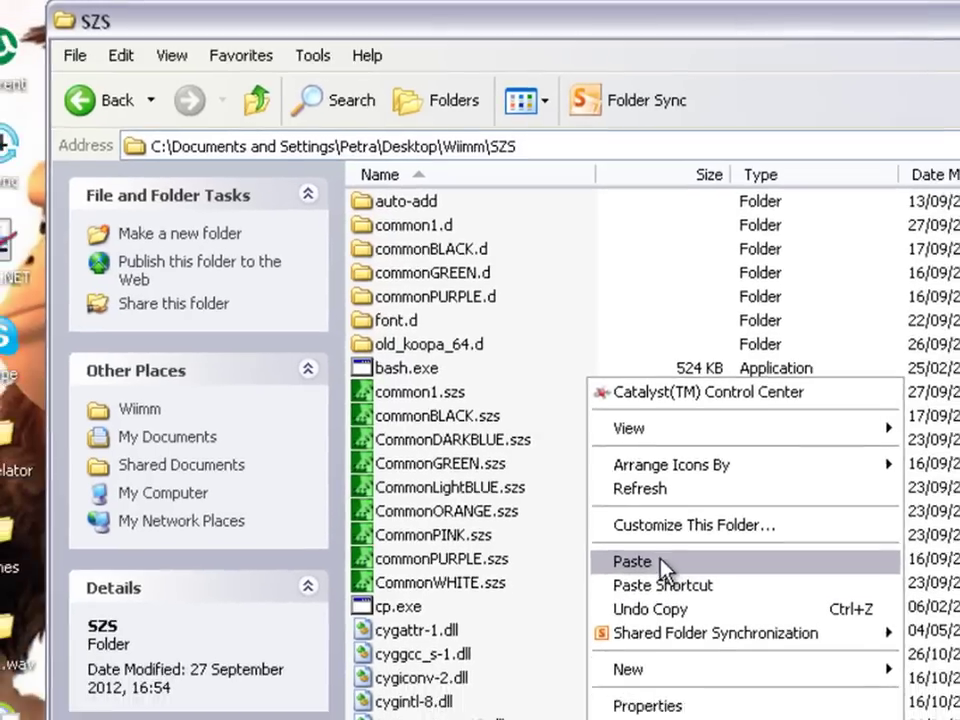
pyautogui.click(688, 628)
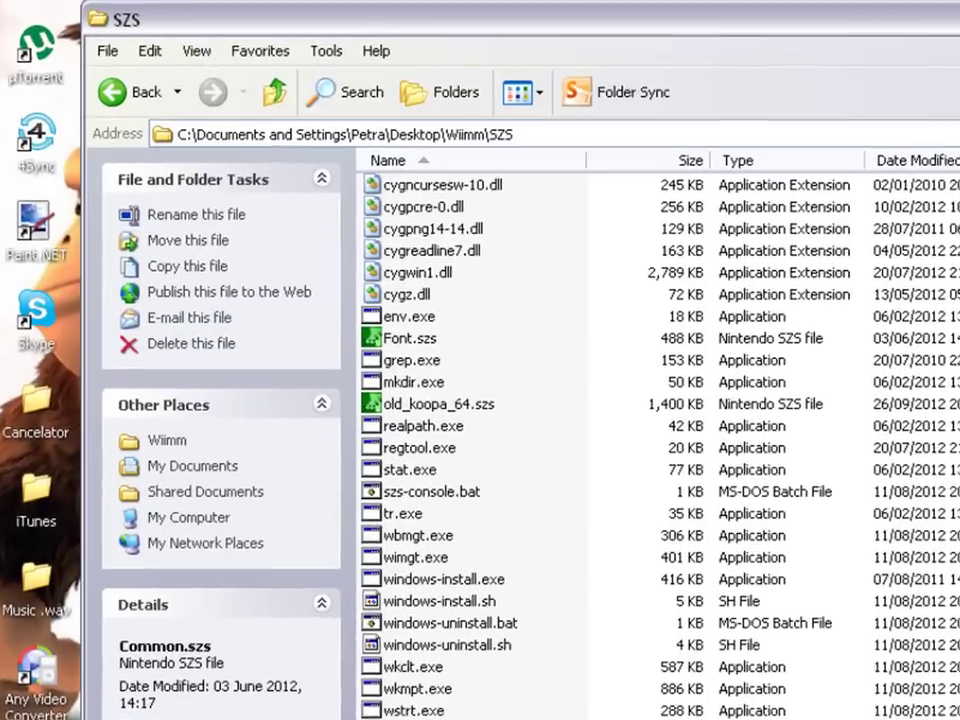
pyautogui.click(526, 595)
pyautogui.scroll(8, 585, 510)
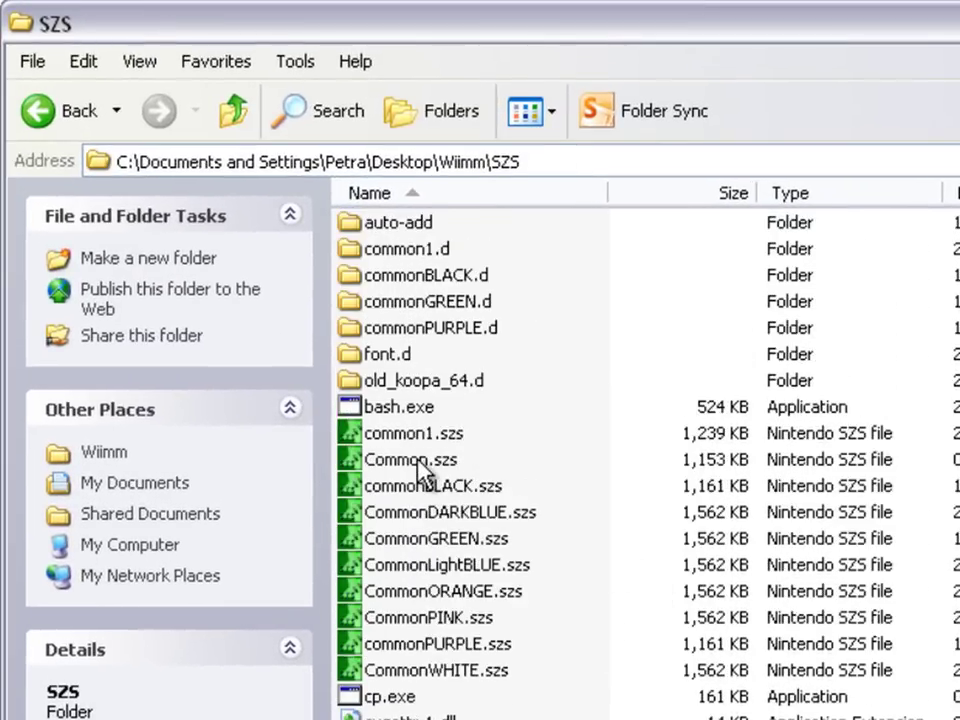
pyautogui.click(418, 461)
pyautogui.click(589, 491)
# Run 'wszst extract --all common.szs' in a bash console in SZS, then close it.
pyautogui.doubleClick(396, 408)
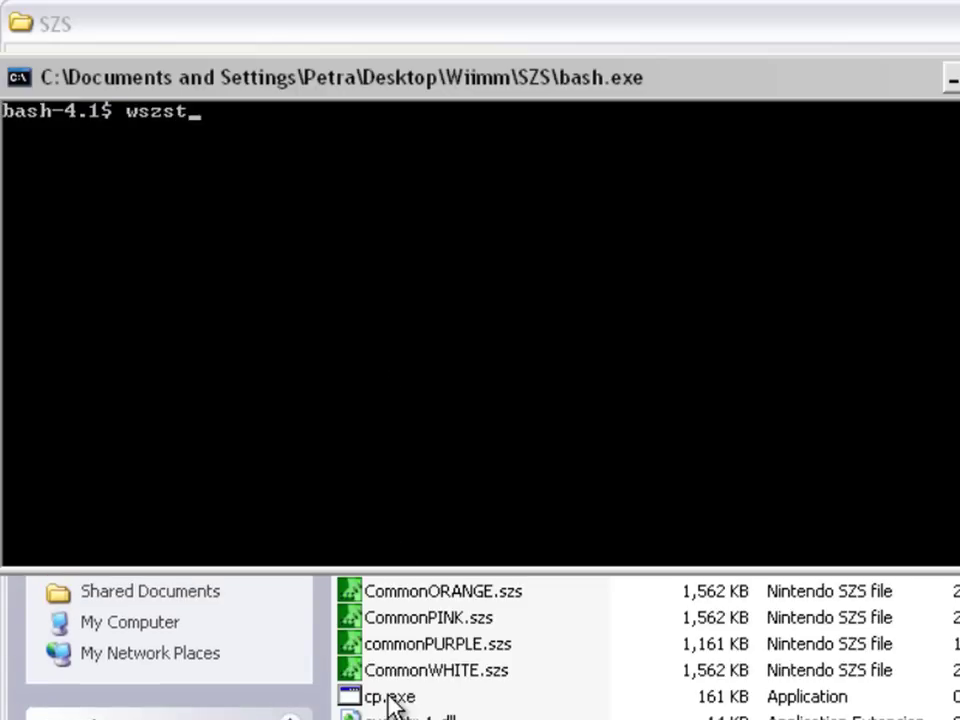
pyautogui.write('wszst extract --all common.szs')
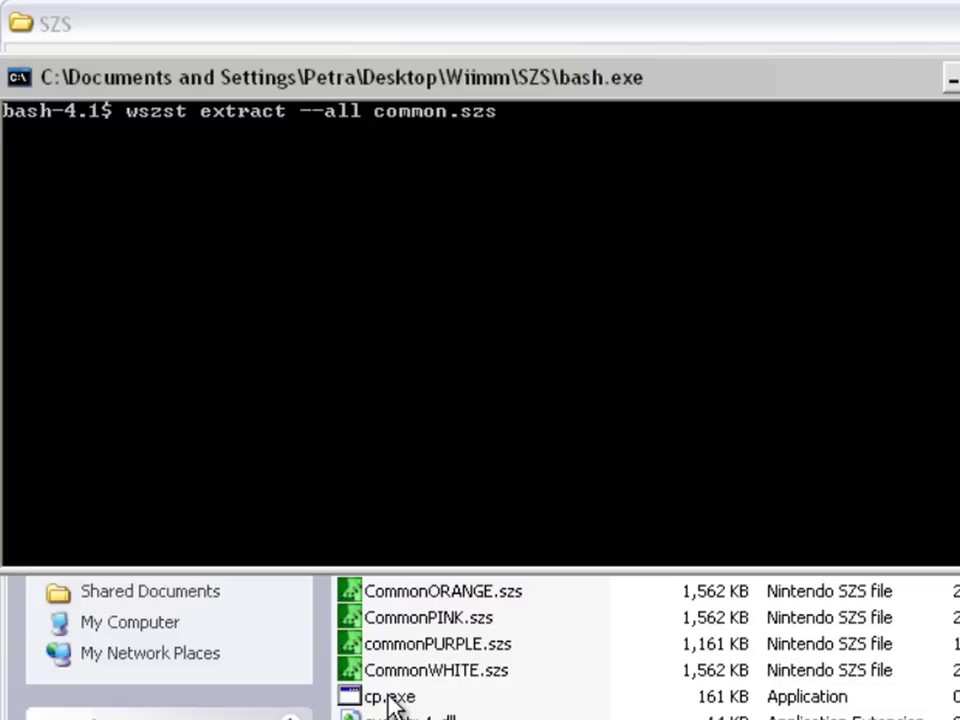
pyautogui.press('Return')
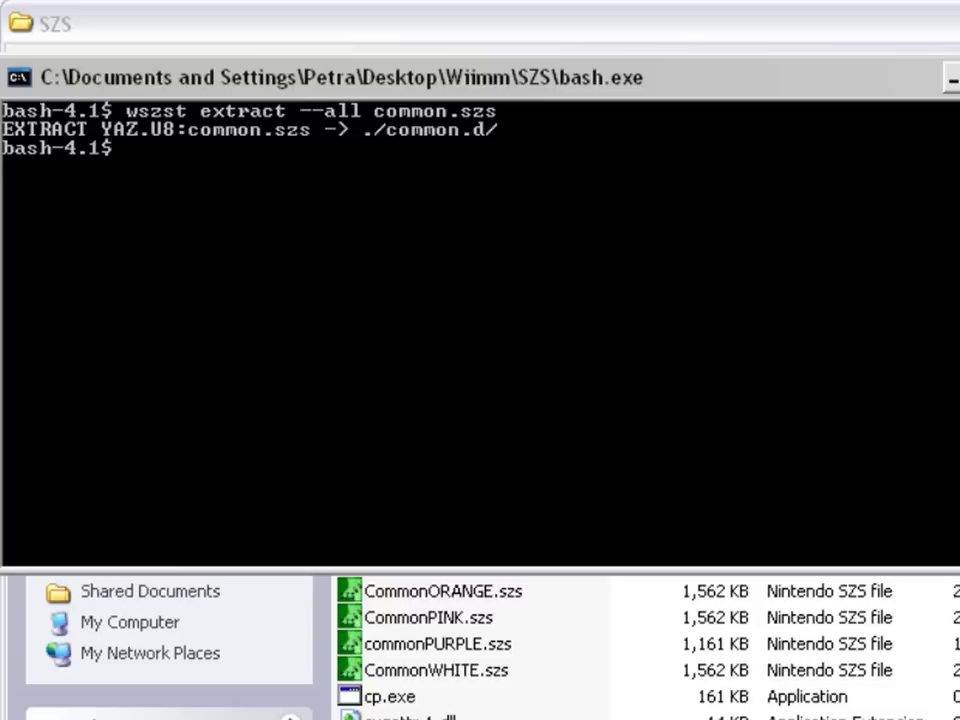
pyautogui.hotkey('alt', 'F4')
# Open common.d\Effect\RKRace.breff.d\files and sort the rk_ effect files by name.
pyautogui.click(611, 591)
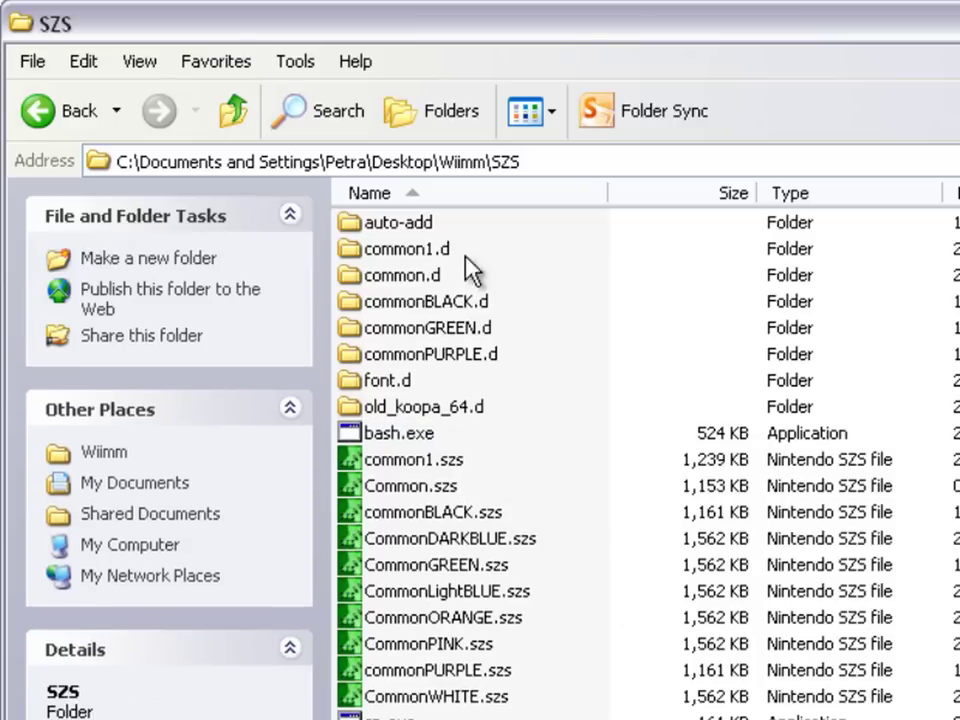
pyautogui.click(424, 276)
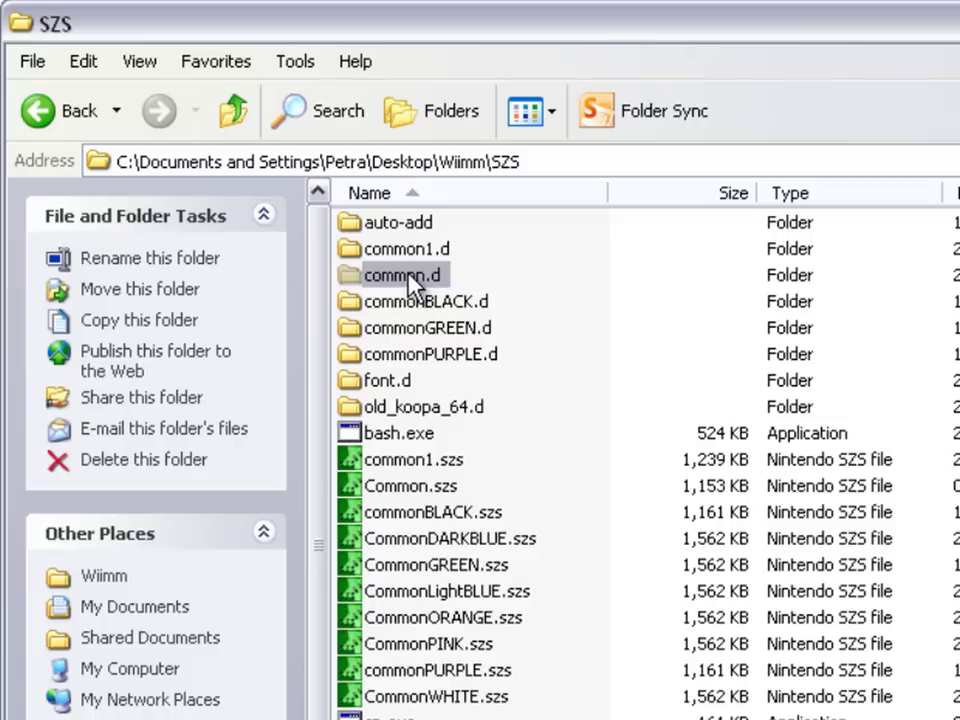
pyautogui.doubleClick(408, 276)
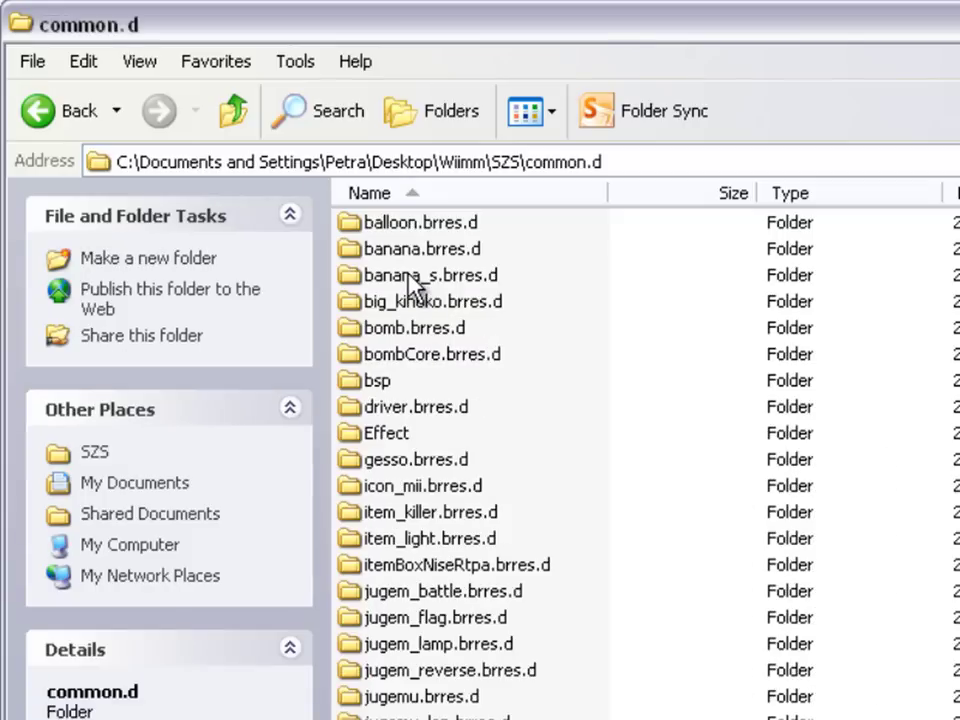
pyautogui.doubleClick(396, 438)
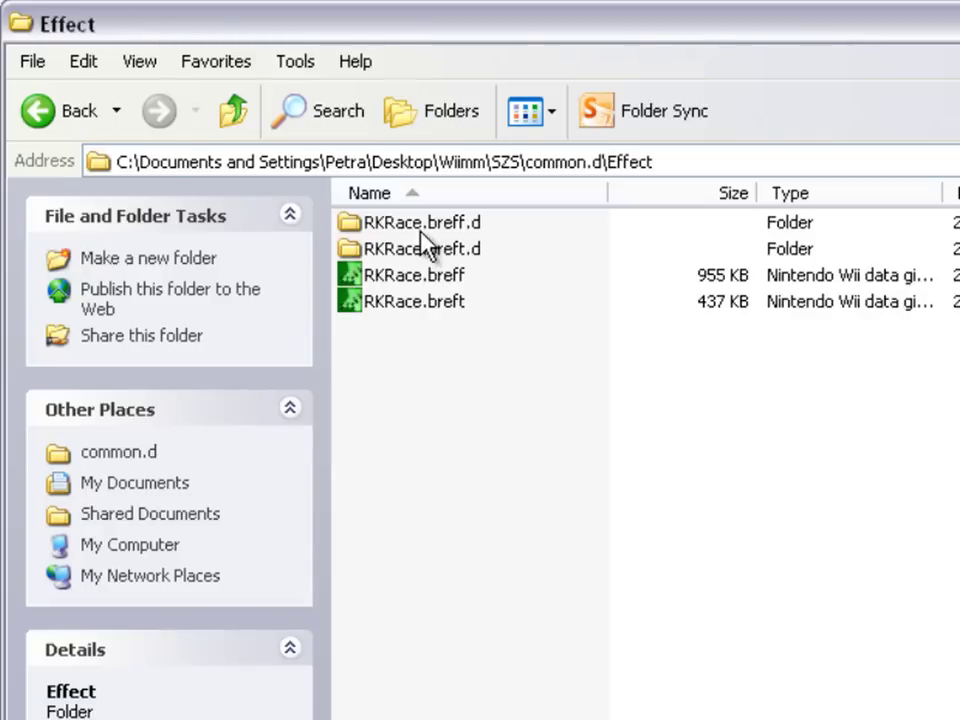
pyautogui.doubleClick(420, 222)
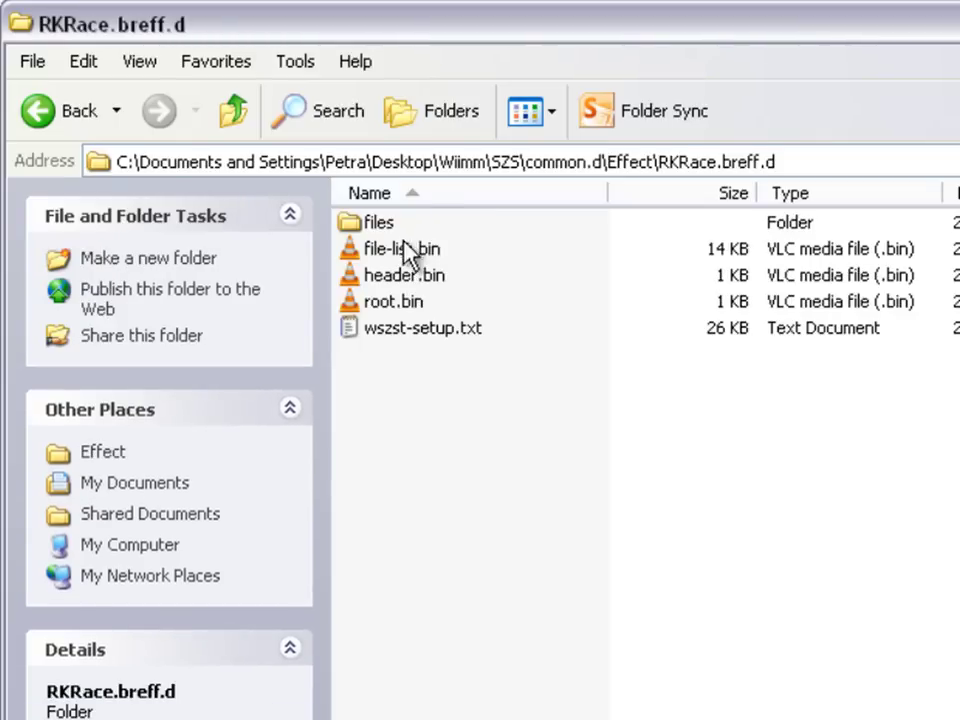
pyautogui.doubleClick(390, 229)
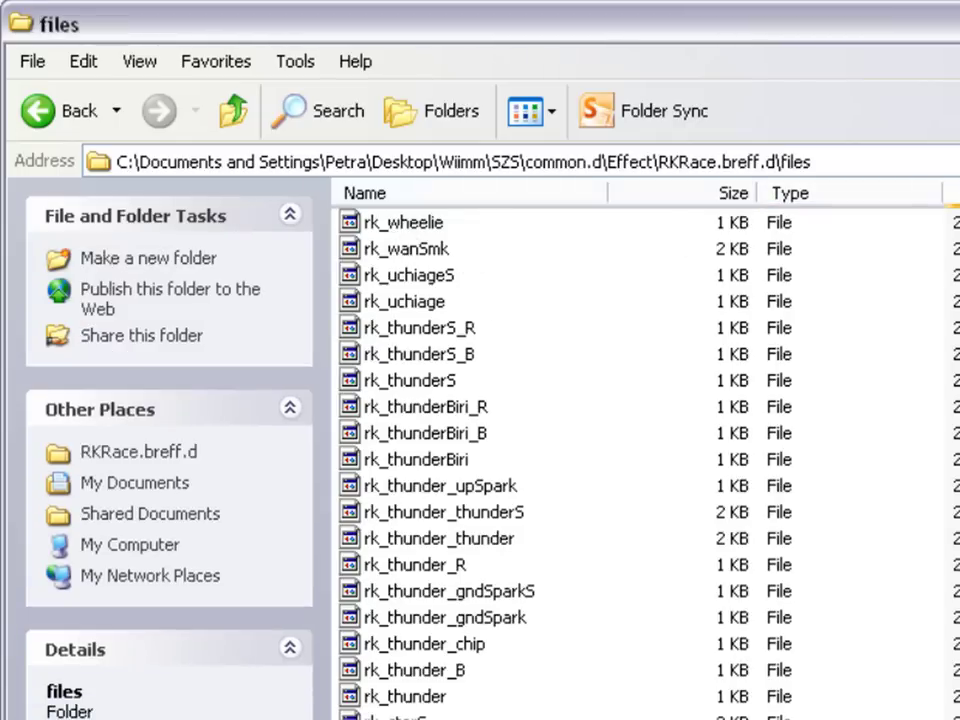
pyautogui.click(495, 196)
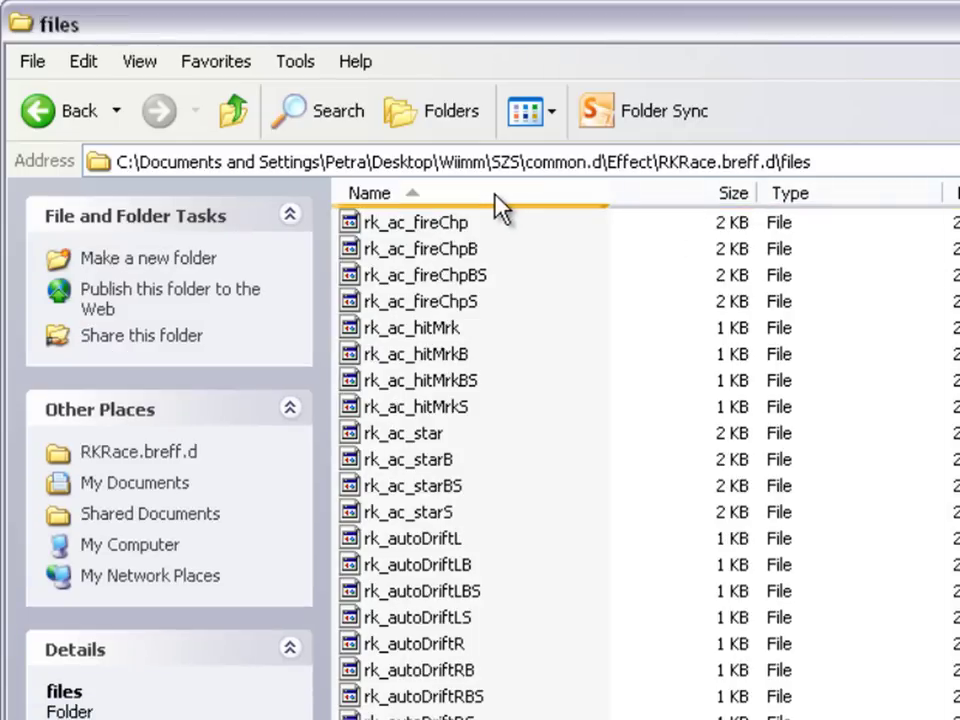
pyautogui.click(495, 195)
pyautogui.click(430, 332)
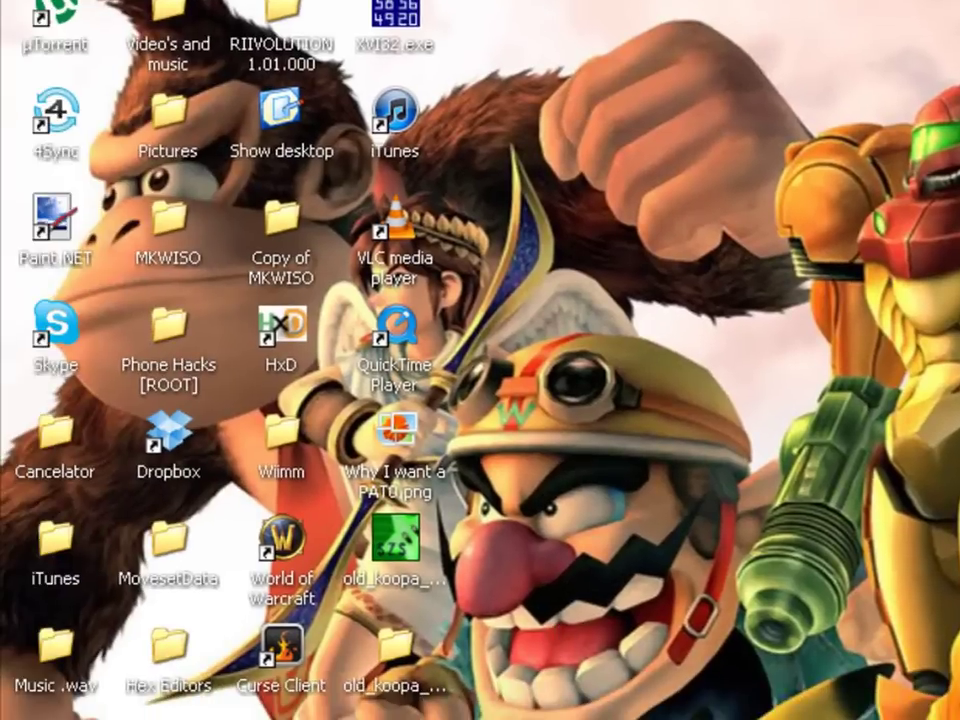
# Start HxD from its desktop shortcut, skipping the XVI32 and Hex Editor Neo shortcuts.
pyautogui.click(275, 362)
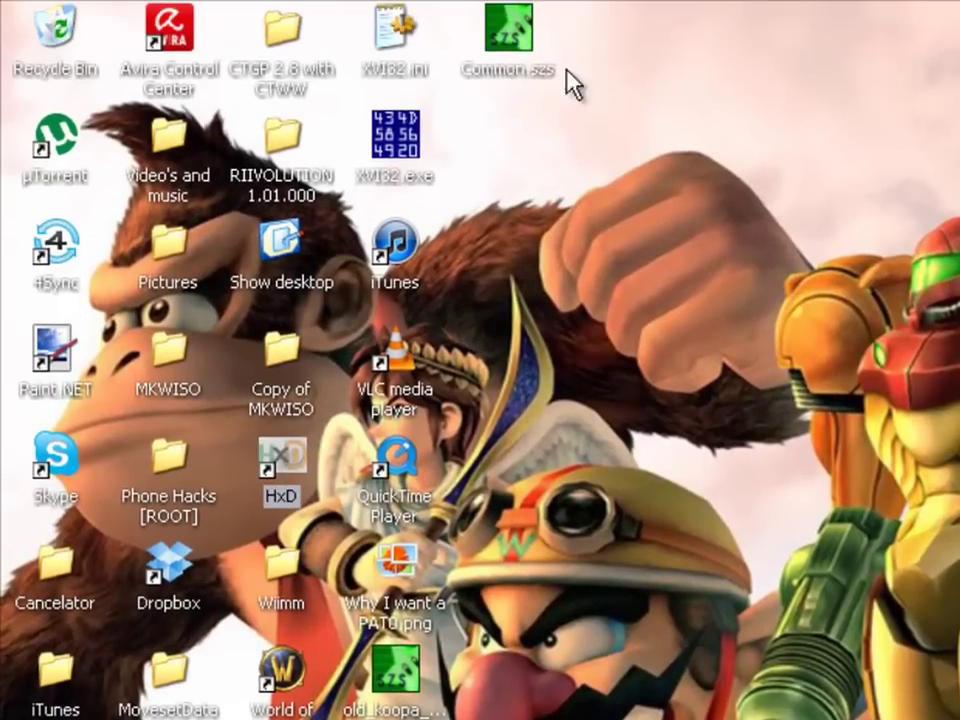
pyautogui.click(410, 158)
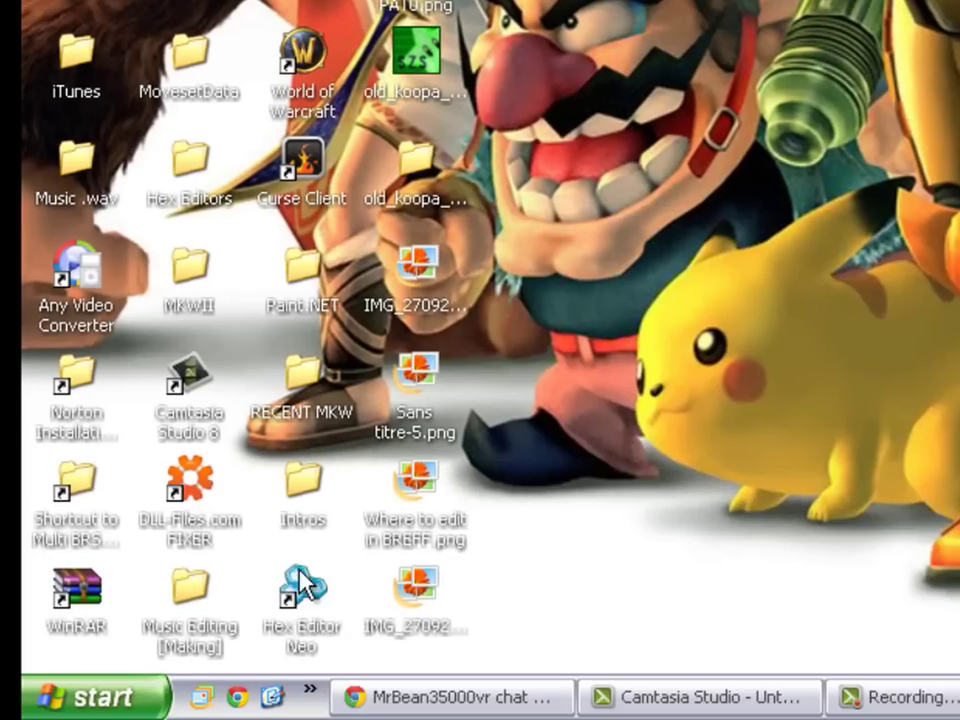
pyautogui.click(306, 580)
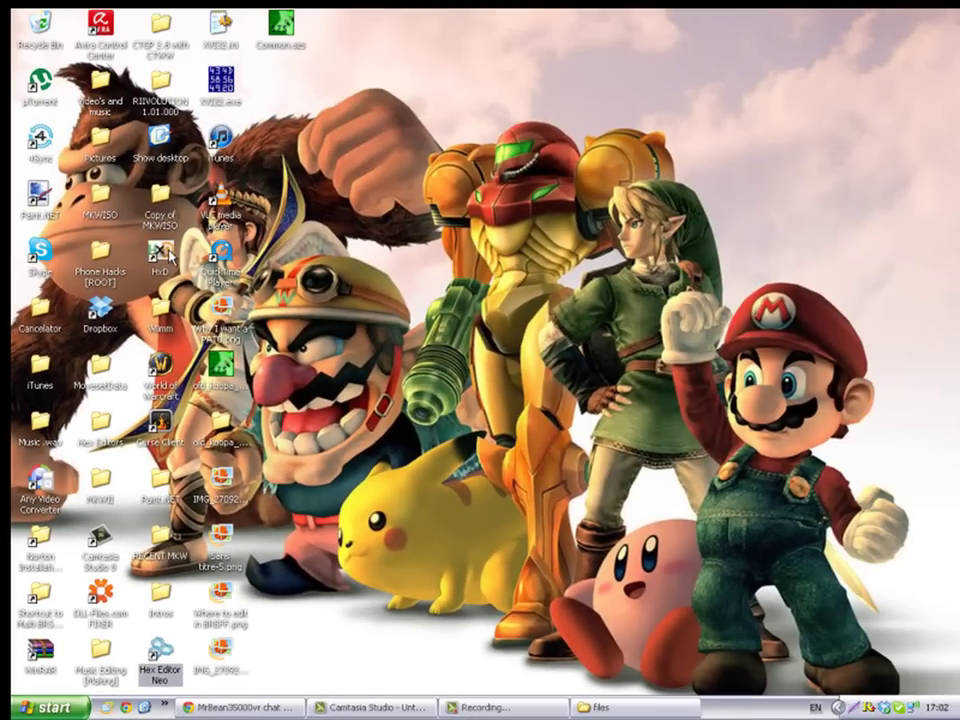
pyautogui.doubleClick(161, 252)
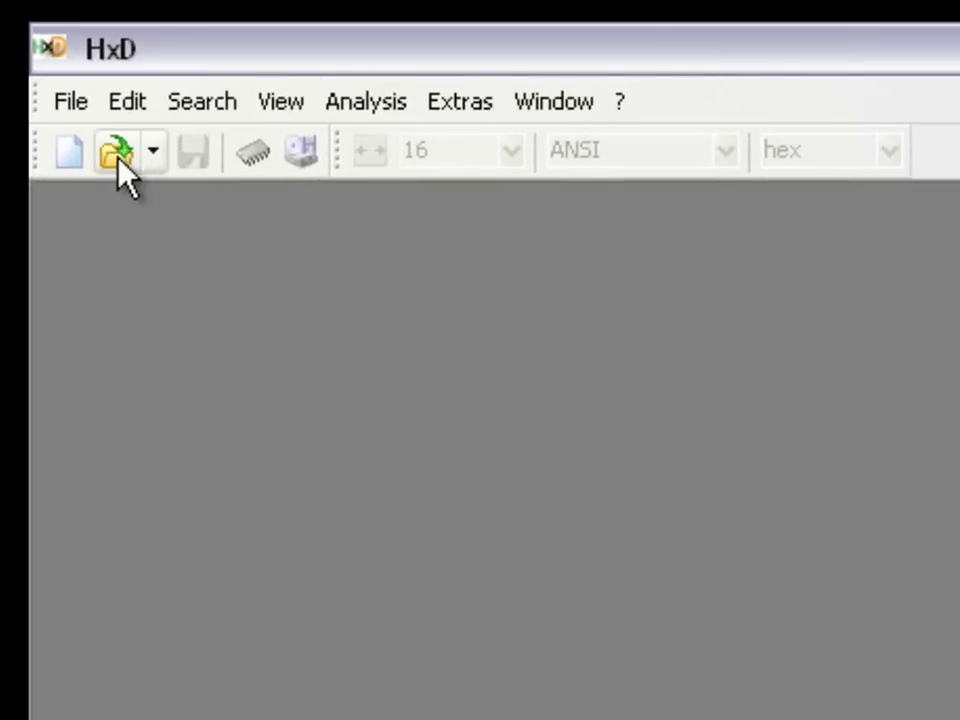
# Open HxD's file-open dialog and go up to the Desktop.
pyautogui.click(118, 155)
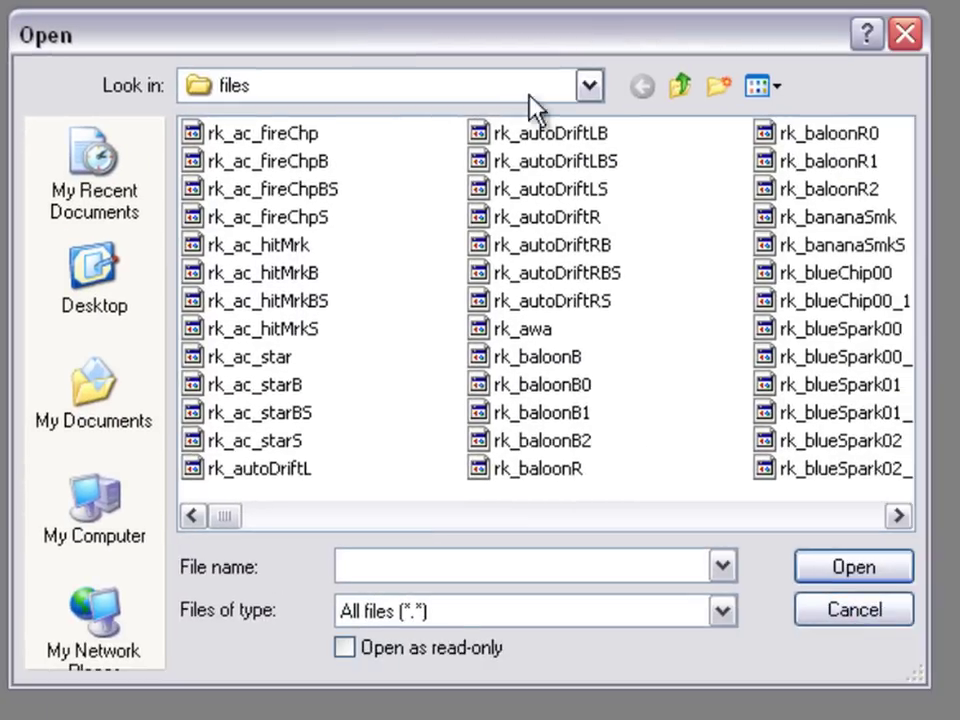
pyautogui.click(680, 88)
pyautogui.click(680, 88)
pyautogui.click(680, 88)
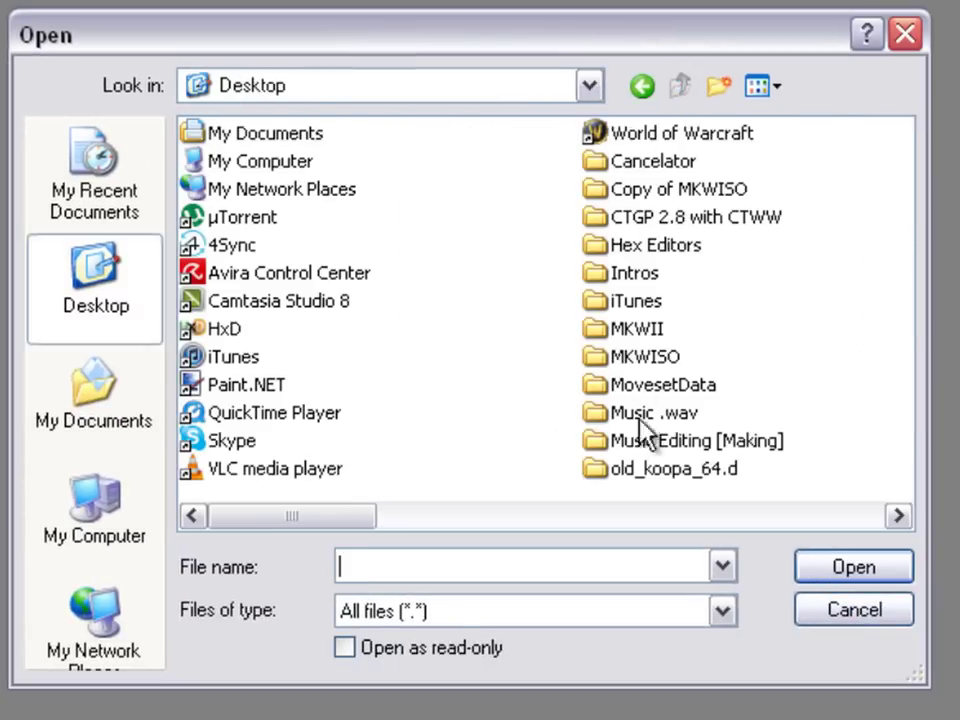
pyautogui.click(898, 515)
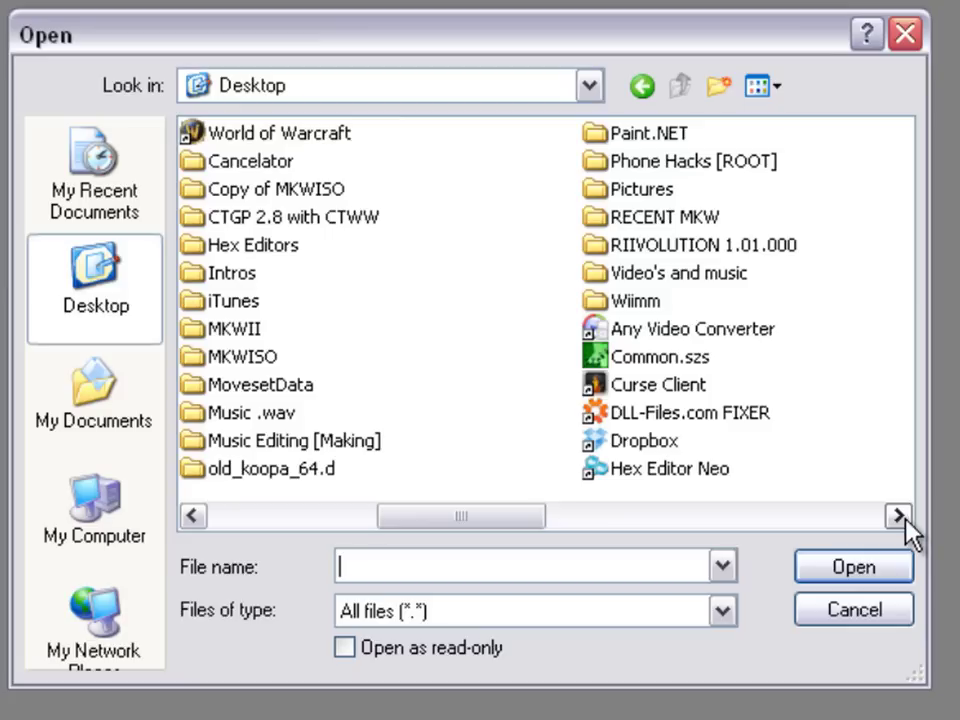
# Browse to Wiimm\SZS\common.d\Effect\RKRace.breff.d\files.
pyautogui.doubleClick(636, 302)
pyautogui.doubleClick(220, 135)
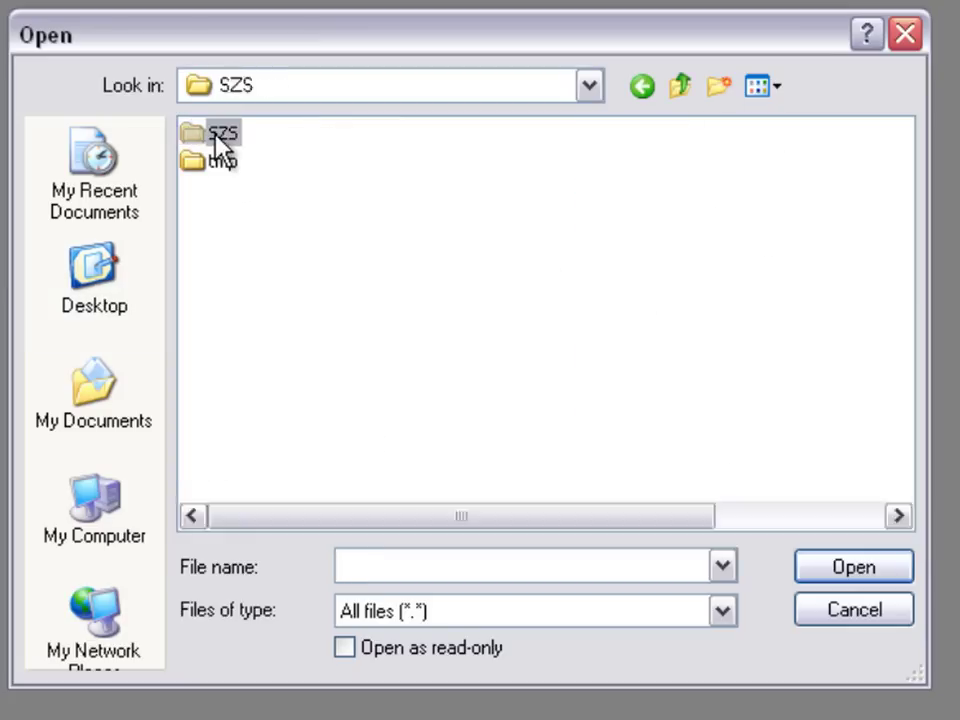
pyautogui.doubleClick(242, 190)
pyautogui.doubleClick(225, 358)
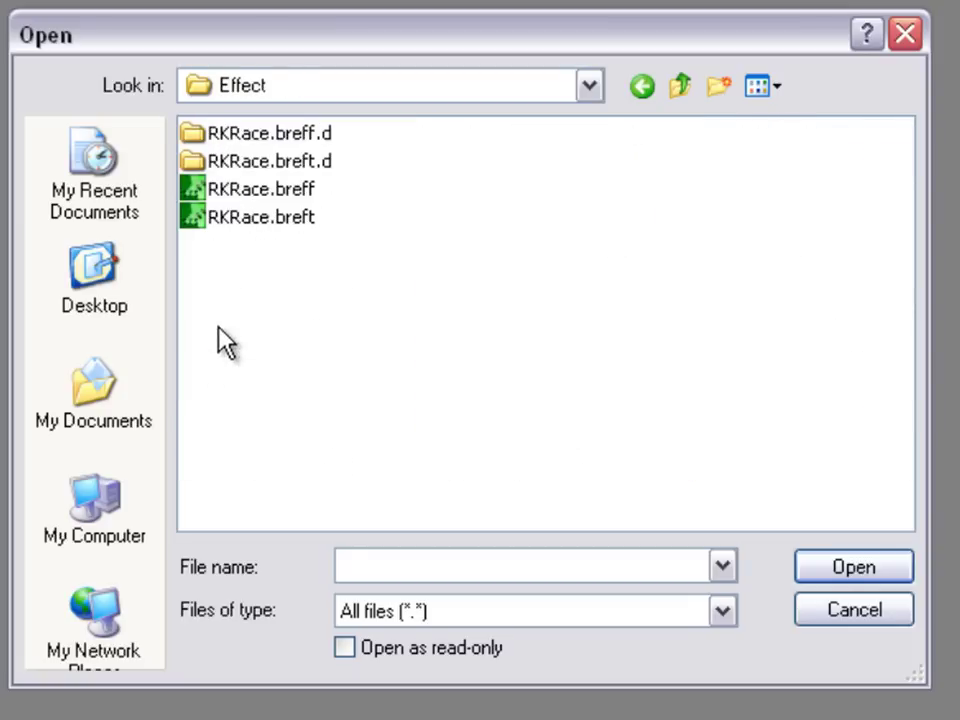
pyautogui.doubleClick(238, 141)
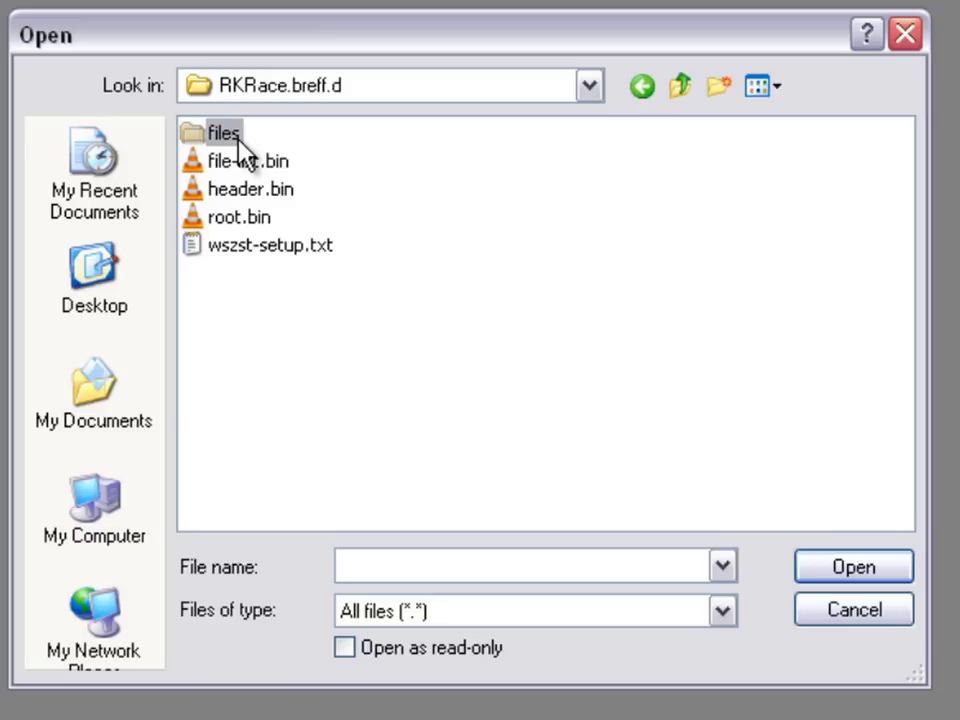
pyautogui.doubleClick(216, 137)
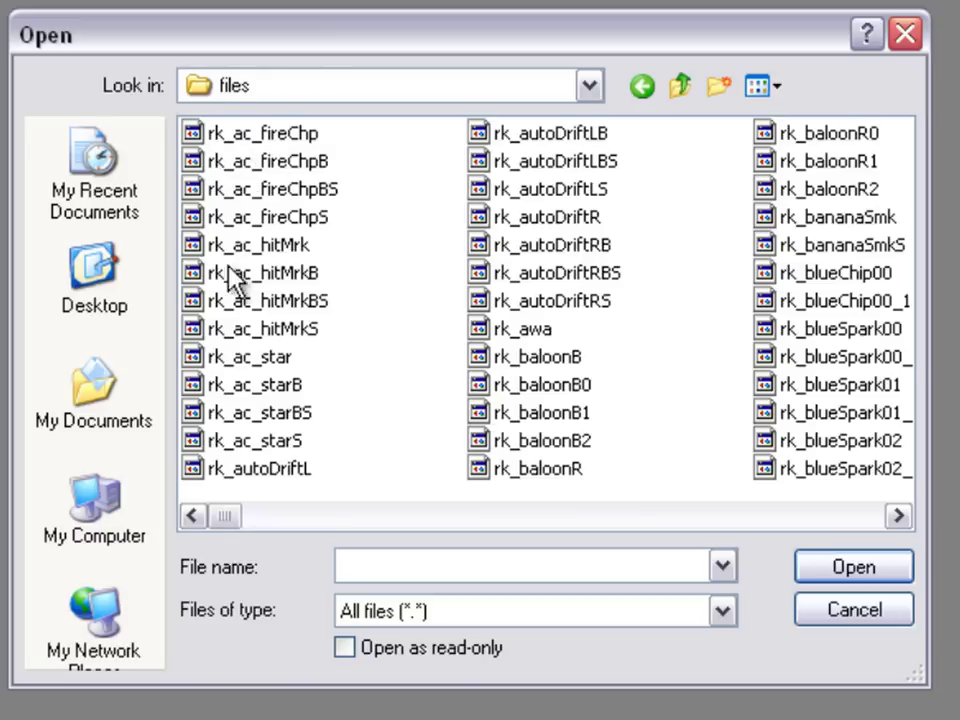
# Open an rk_ effect file and select the colour bytes A8 to 00 on row 00000150.
pyautogui.moveTo(226, 516); pyautogui.dragTo(874, 514)
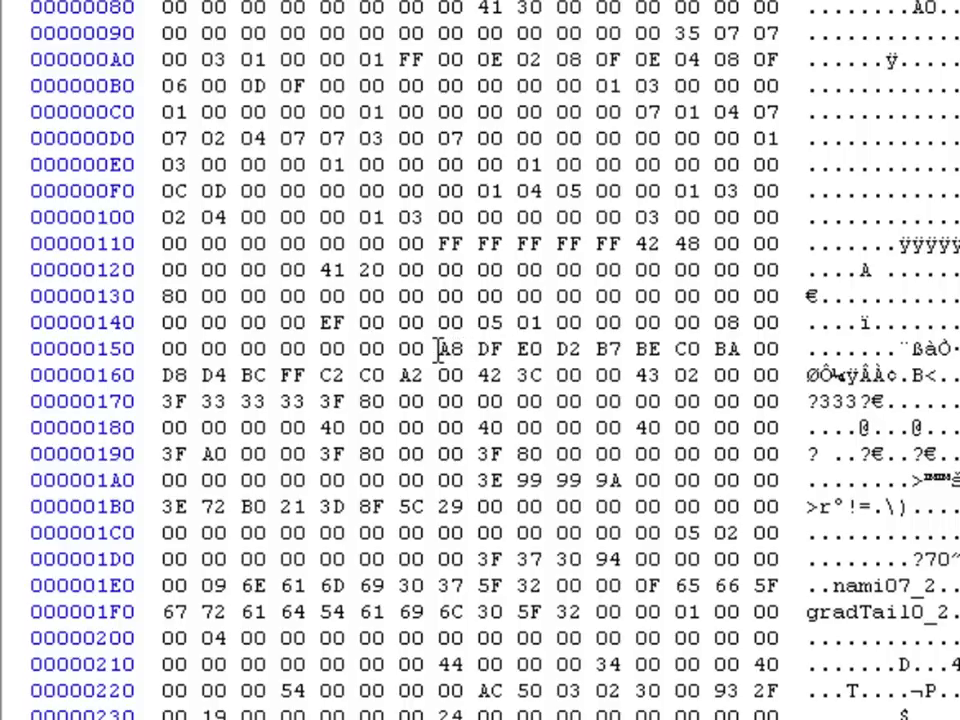
pyautogui.moveTo(437, 350); pyautogui.dragTo(780, 348)
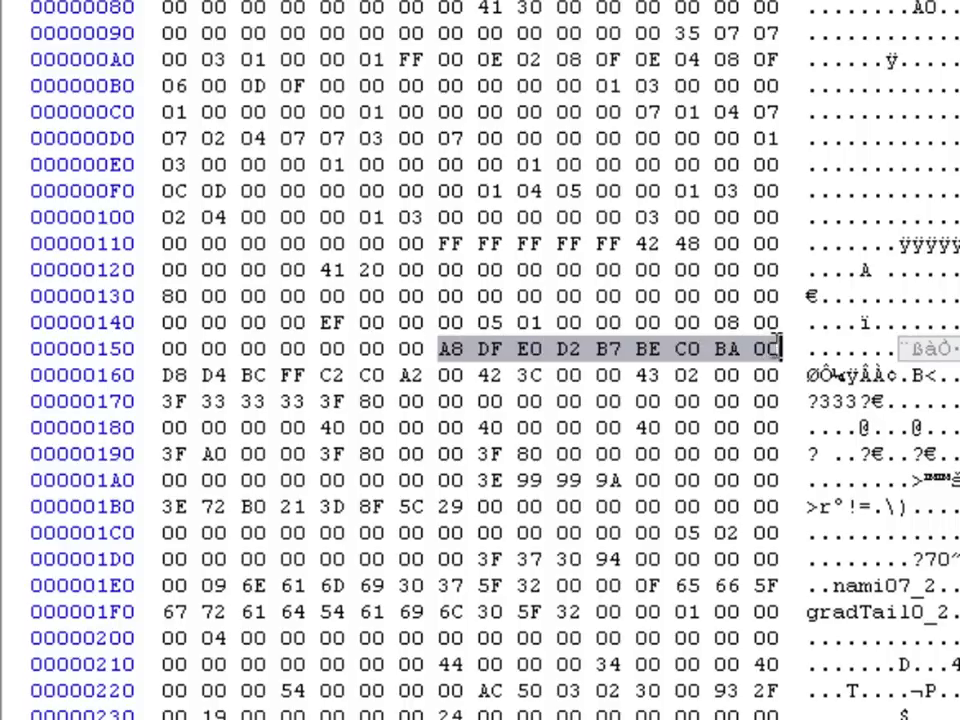
pyautogui.click(757, 295)
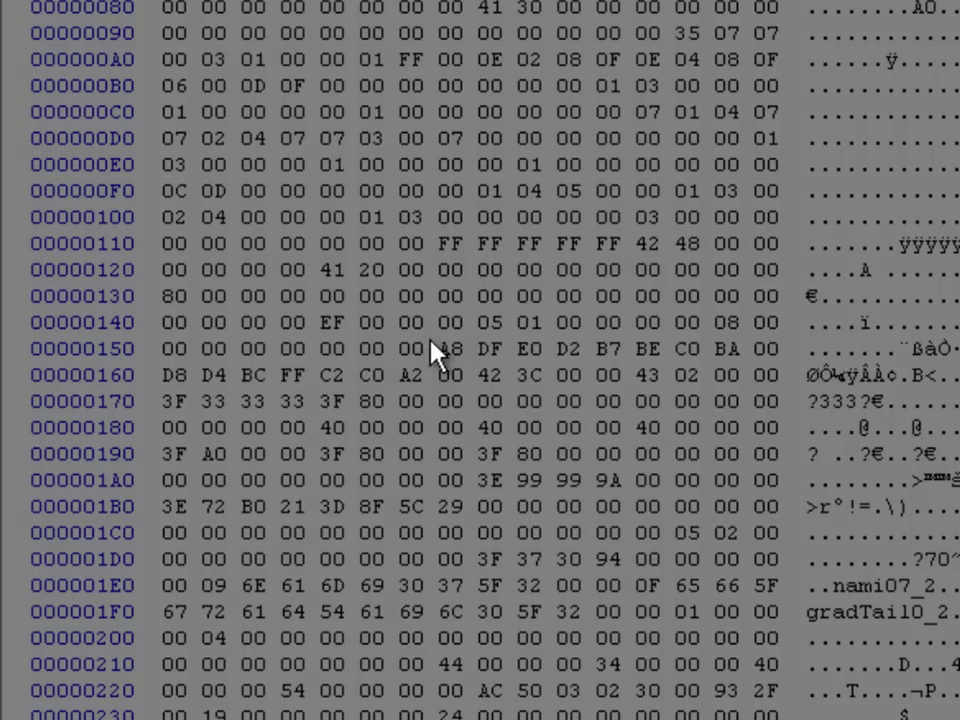
pyautogui.moveTo(431, 340); pyautogui.dragTo(750, 369)
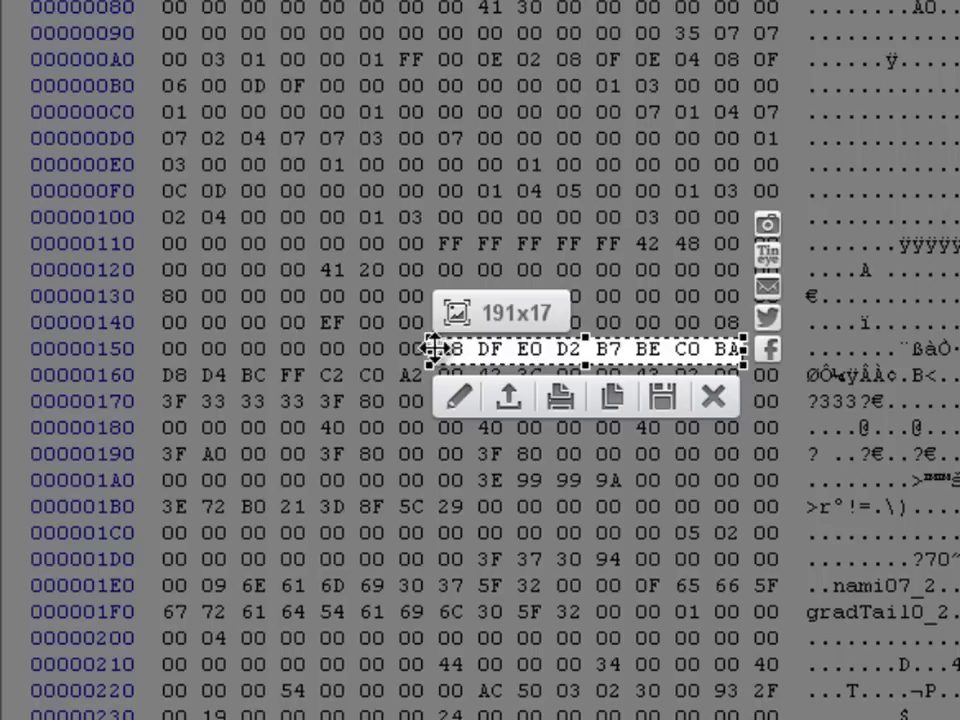
# Adjust the capture edges to a 168x17 area covering bytes DF through BA.
pyautogui.moveTo(432, 350); pyautogui.dragTo(471, 350)
pyautogui.moveTo(745, 350); pyautogui.dragTo(749, 350)
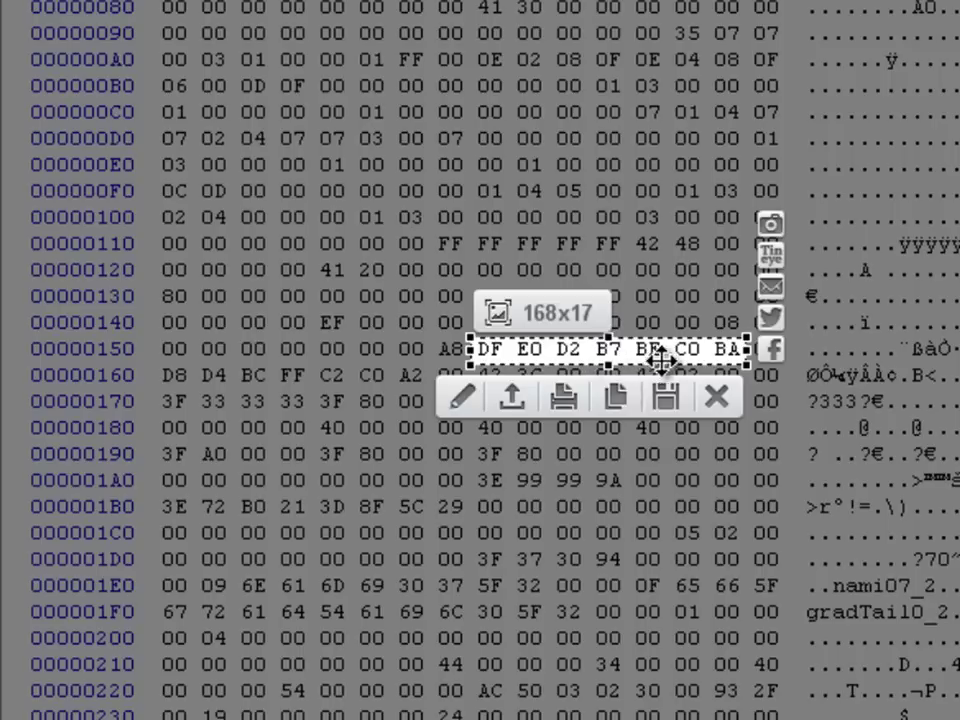